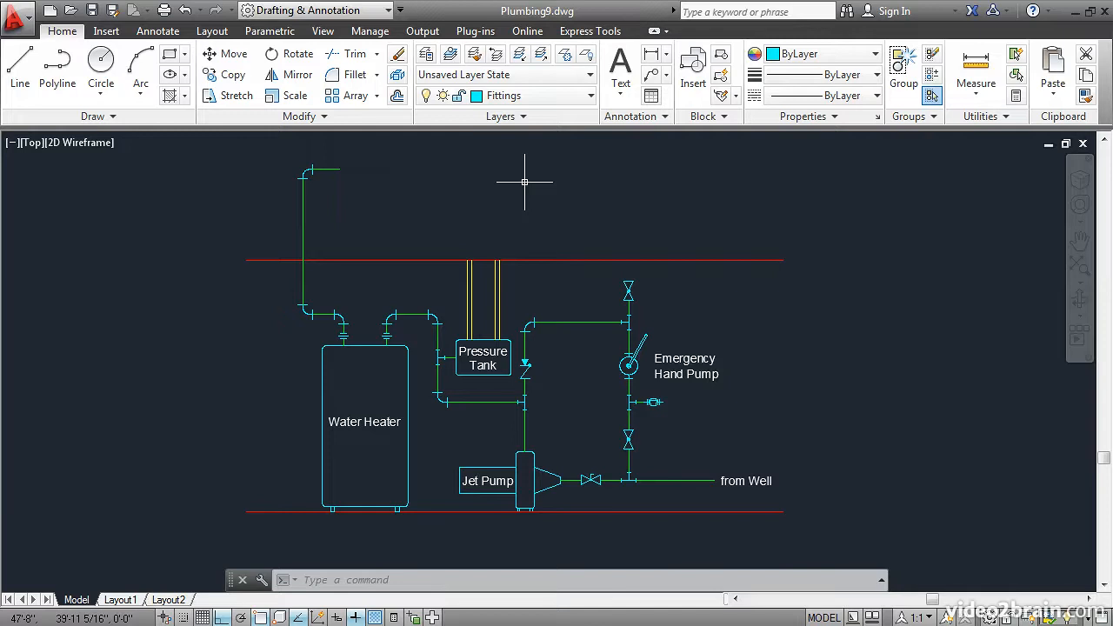
Open Content Explorer, search the local Content Service for "valve" and look through the results
left_click(481, 33)
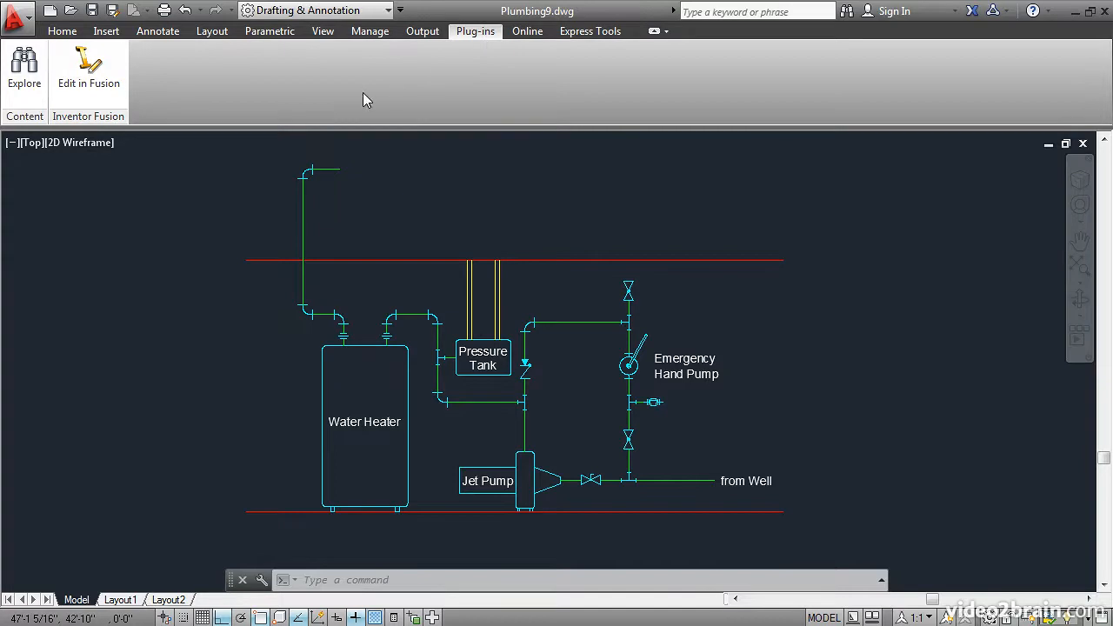
left_click(24, 69)
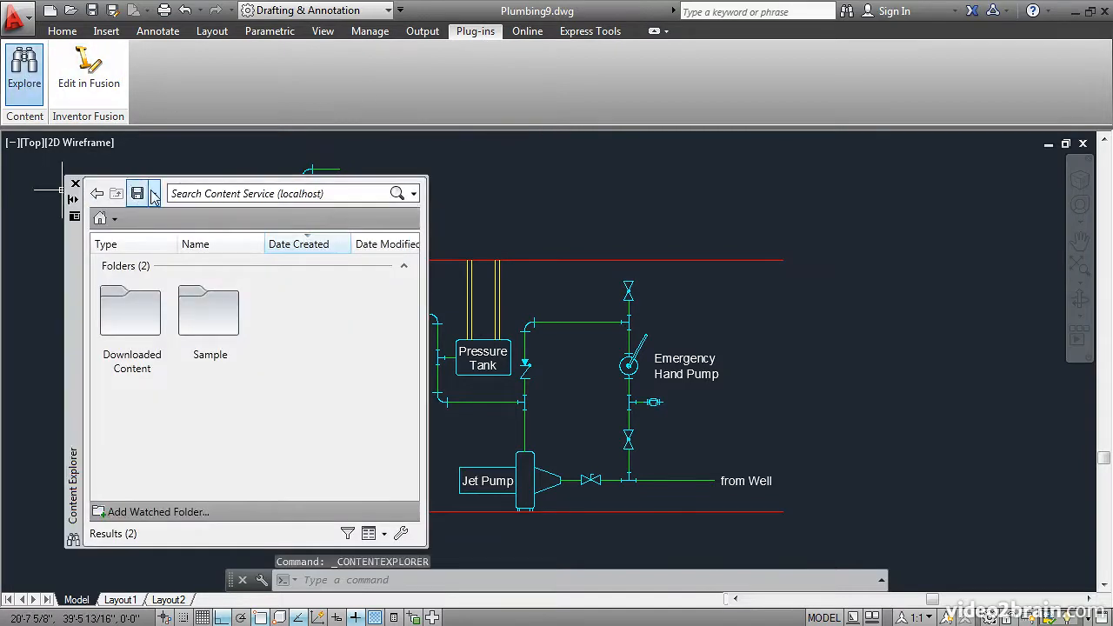
left_click(218, 193)
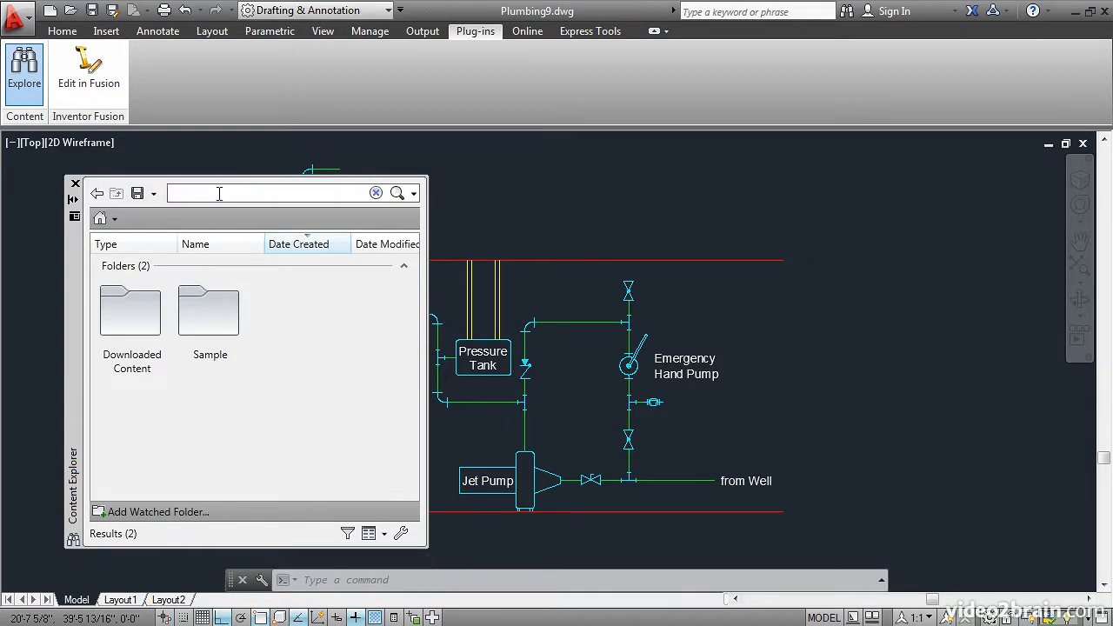
type("valve")
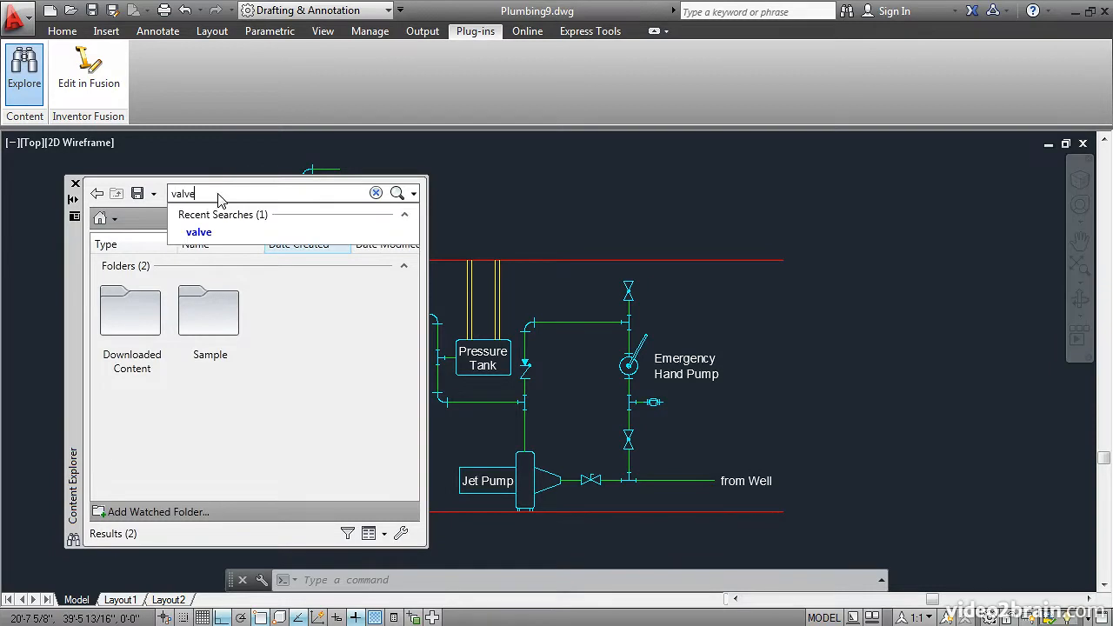
key("Return")
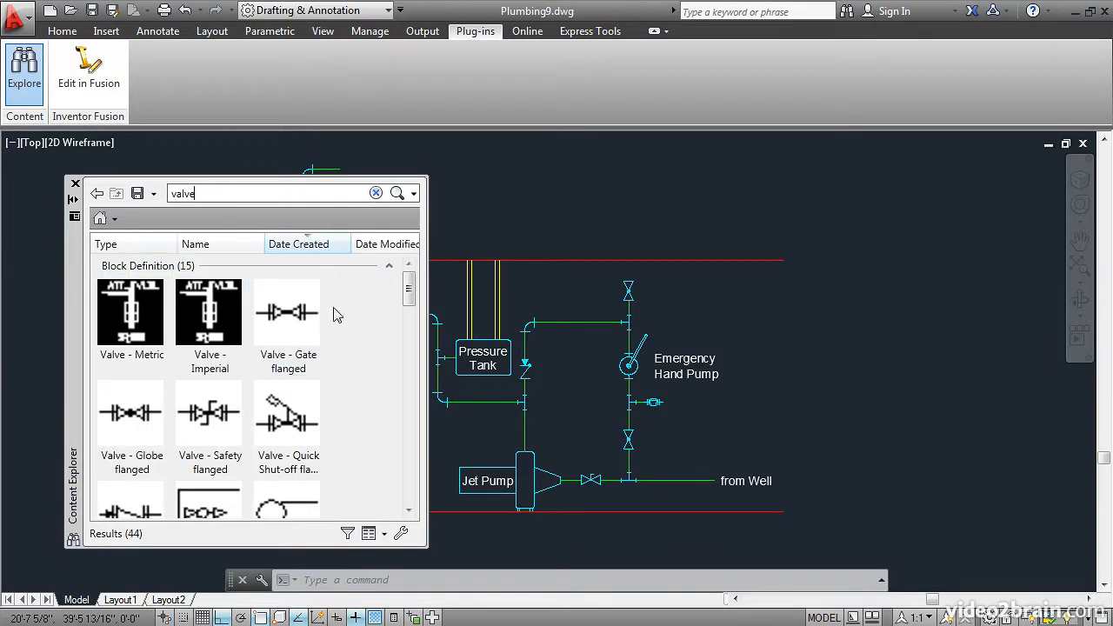
mouse_move(409, 290)
left_mouse_down()
mouse_move(427, 479)
mouse_move(418, 281)
left_mouse_up()
Review the Downloaded Content and Sample watched folders in the Content Explorer configuration, then close it
left_click(400, 533)
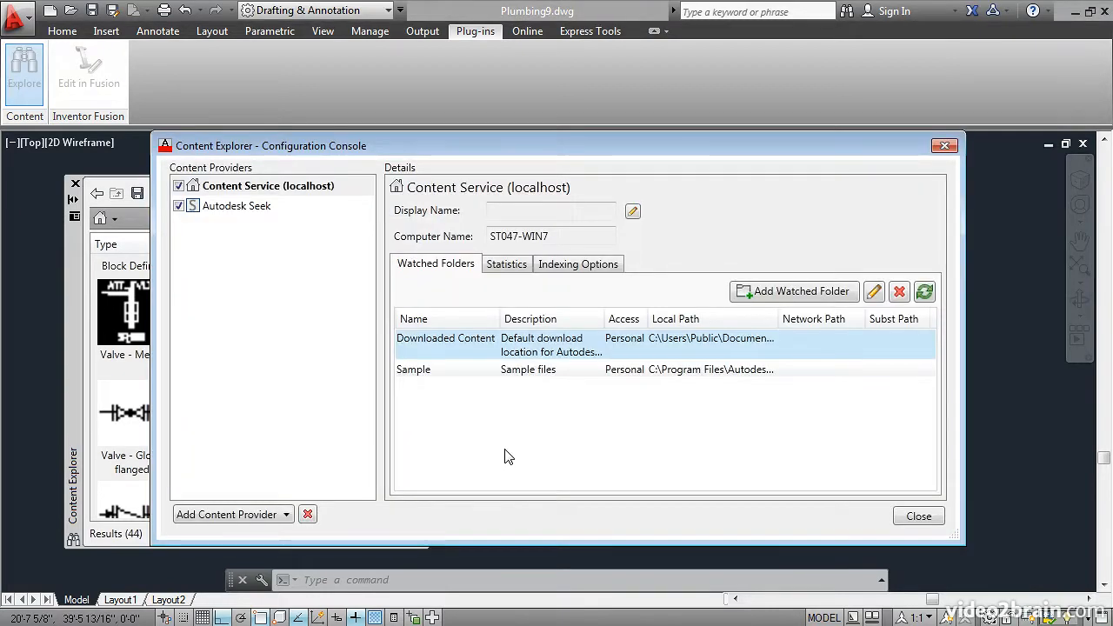
left_click(467, 369)
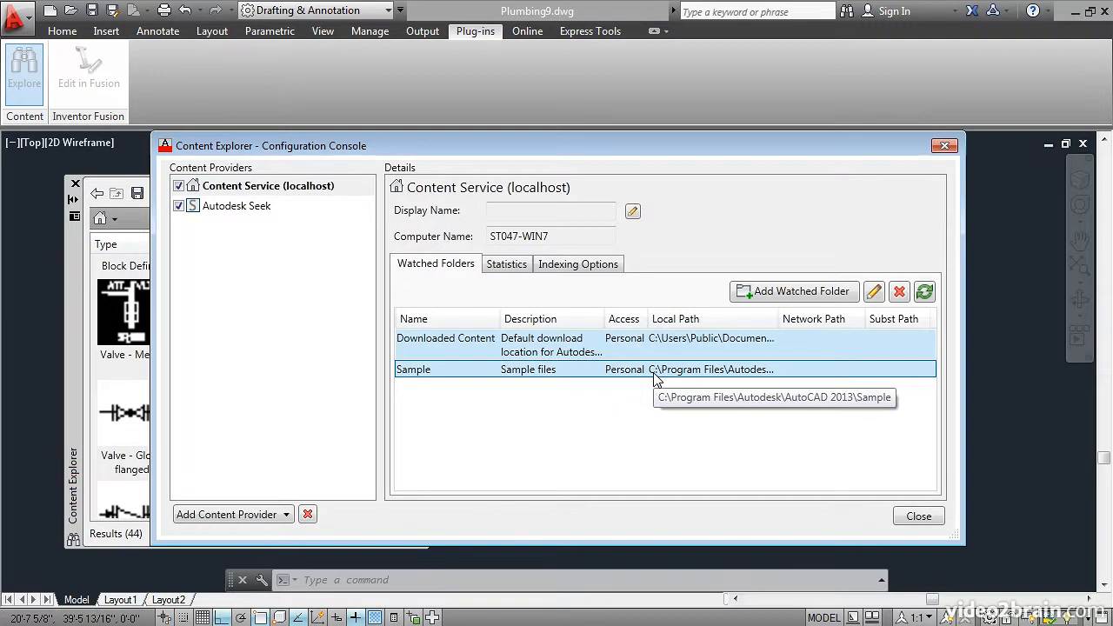
left_click(748, 340)
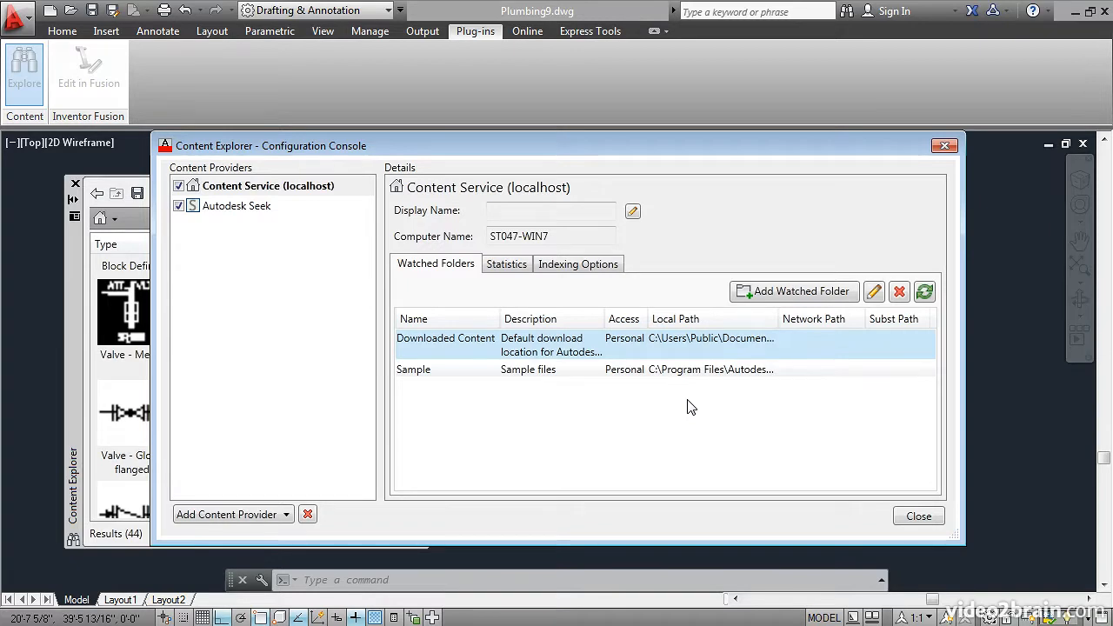
left_click(918, 516)
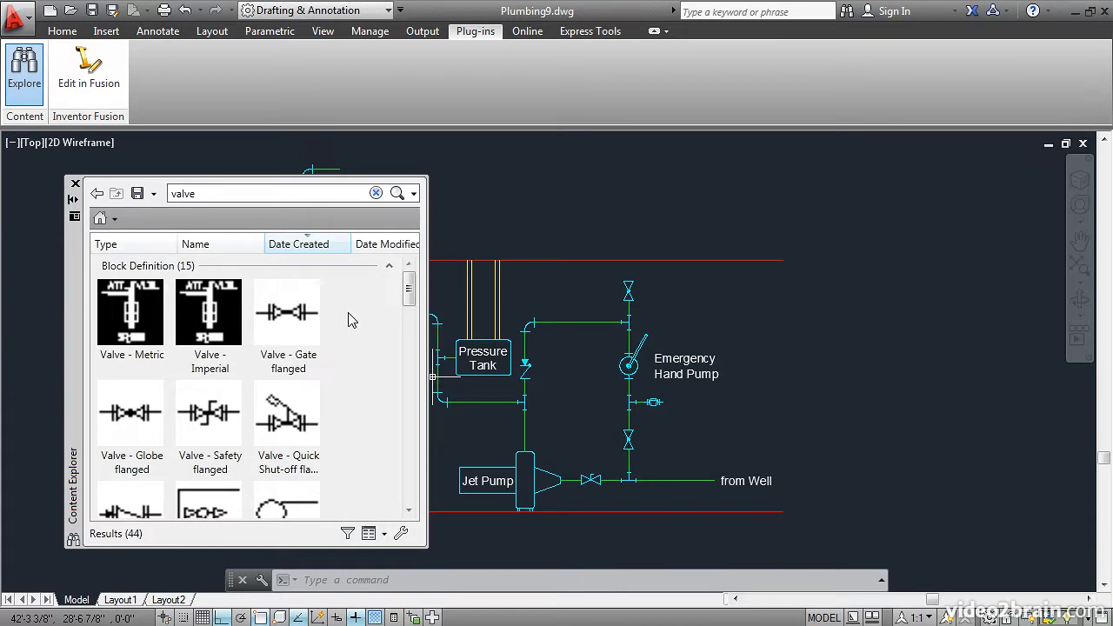
Switch the content source to Autodesk Seek, search for "tap" and browse the products found
left_click(114, 221)
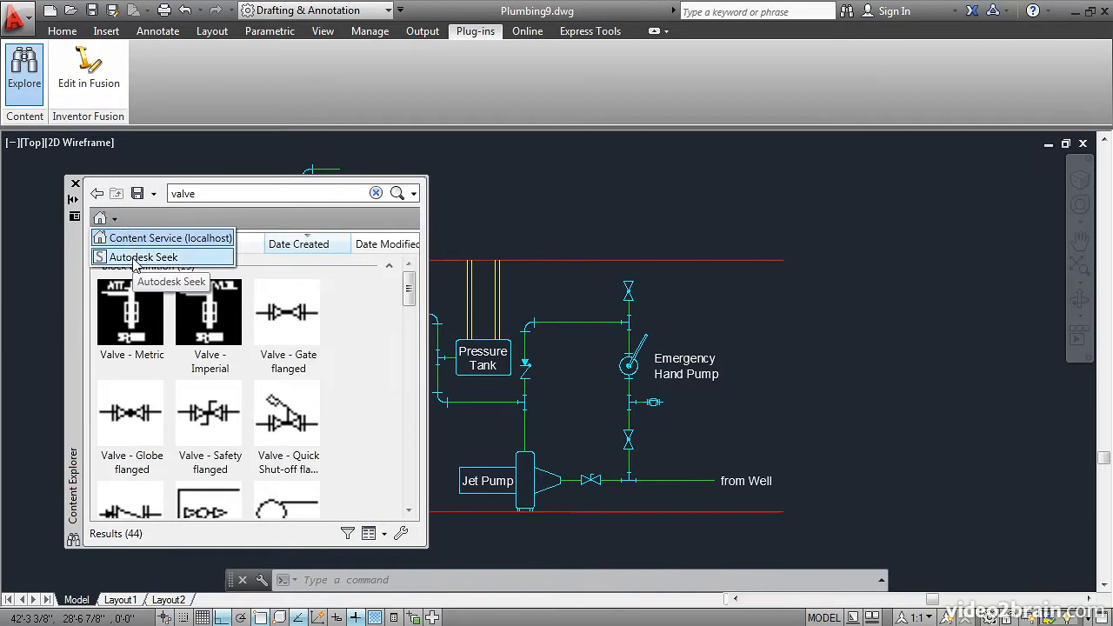
left_click(139, 257)
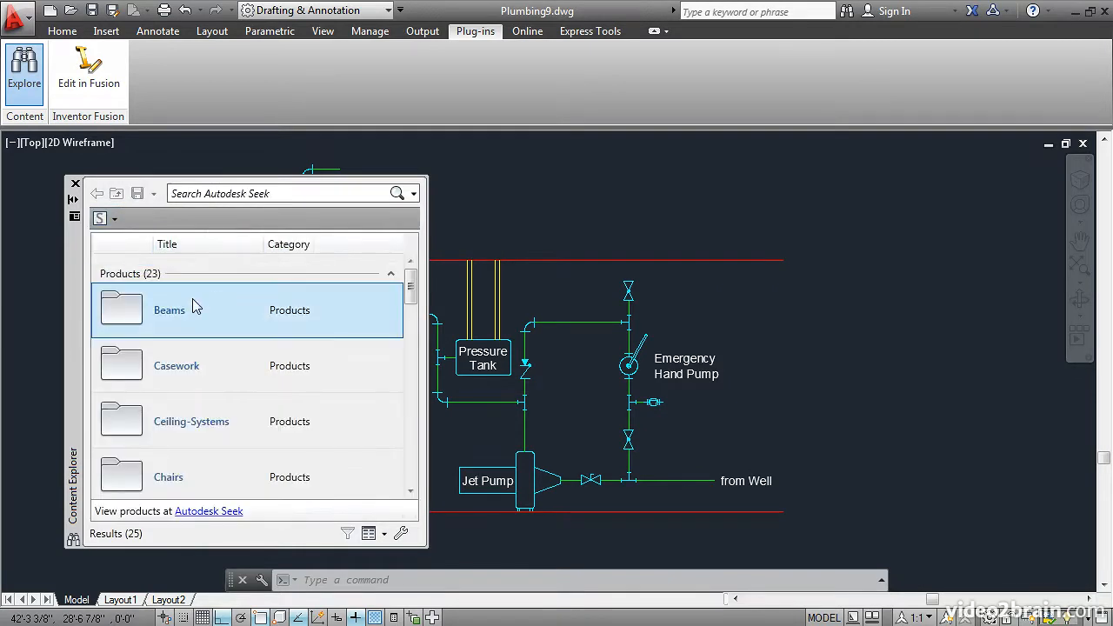
mouse_move(412, 281)
left_mouse_down()
mouse_move(412, 324)
mouse_move(412, 280)
left_mouse_up()
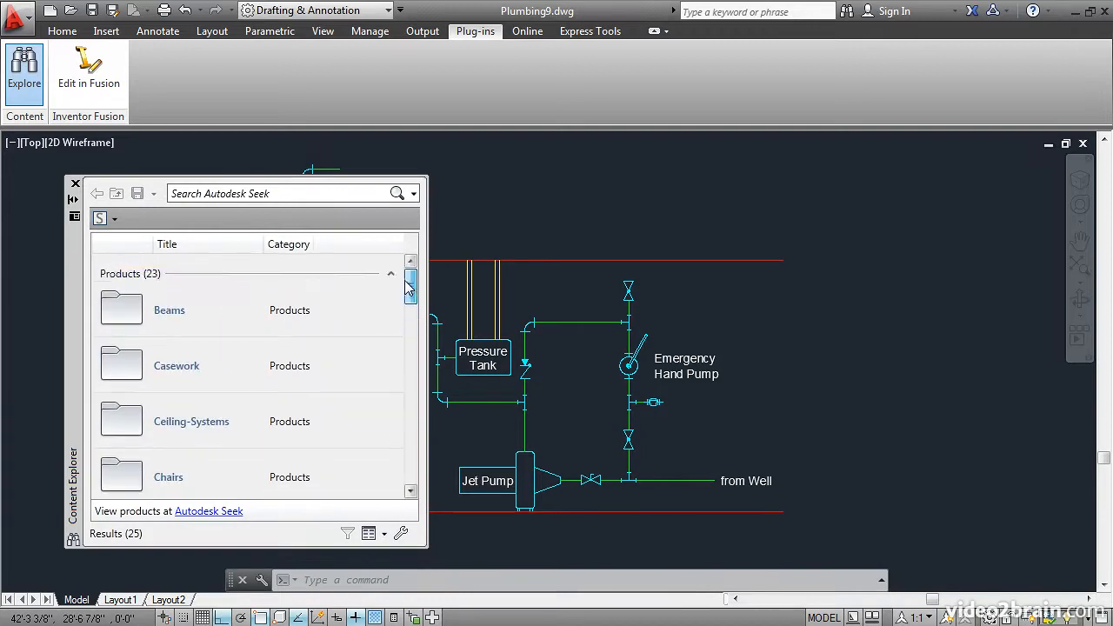
left_click(223, 195)
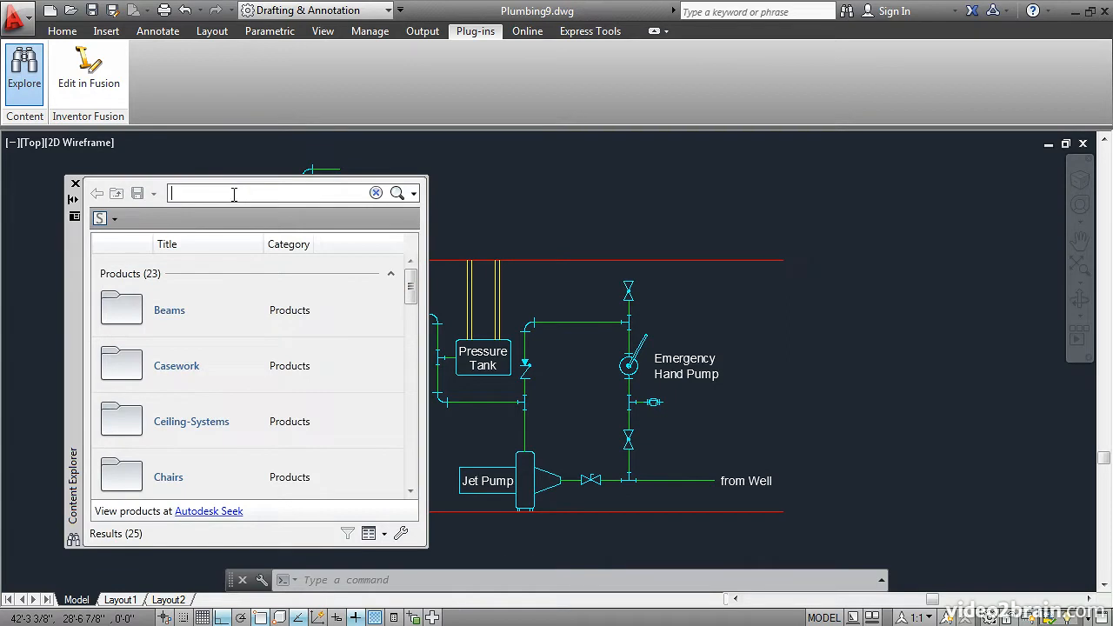
type("tap")
key("Return")
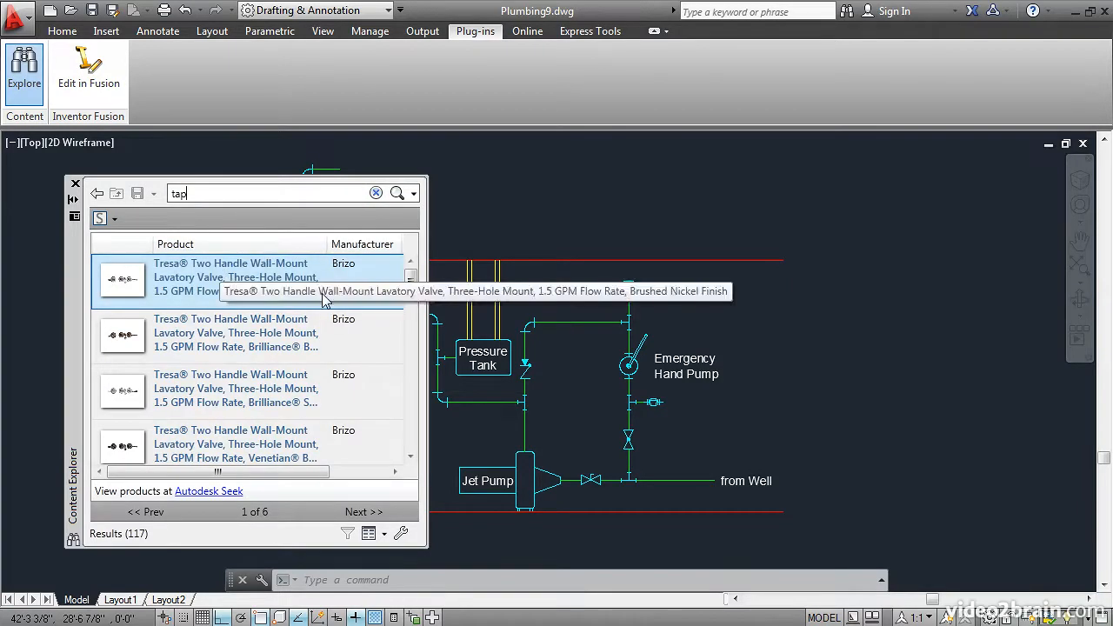
left_click_drag(411, 287, 412, 438)
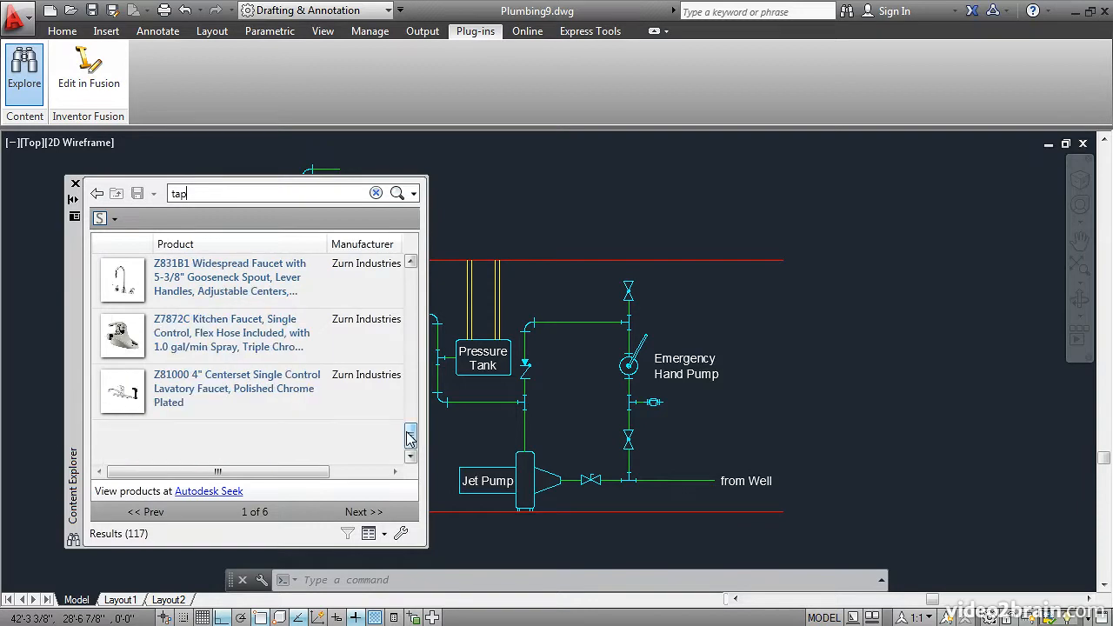
Insert the DWG file of the Z7872C Kitchen Faucet above the hand pump at scale 1 and rotation 0
left_click(170, 340)
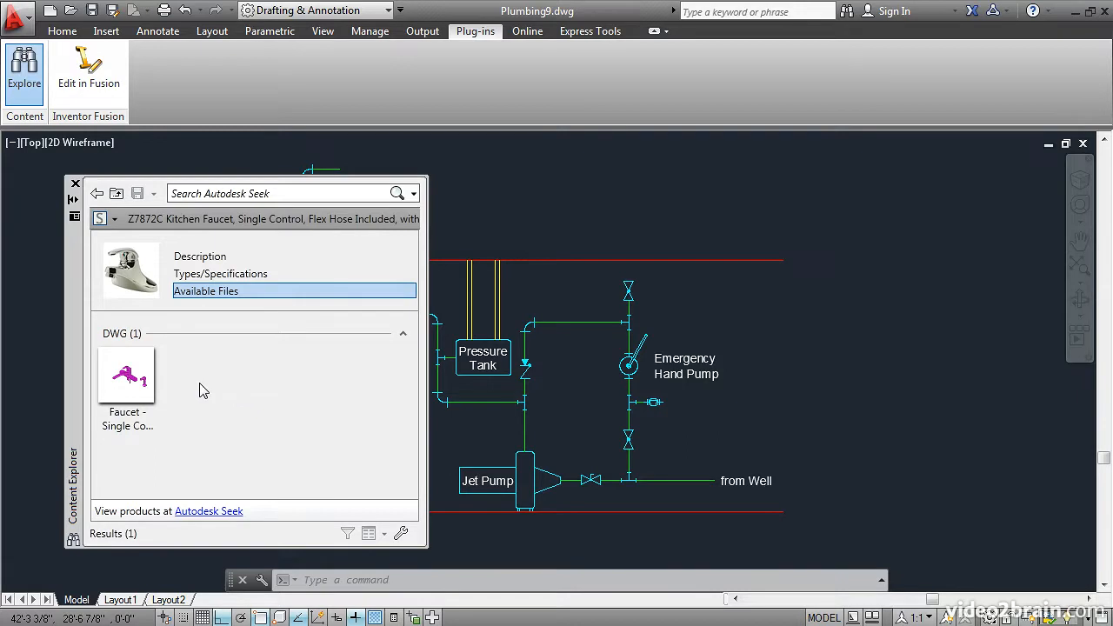
mouse_move(126, 374)
left_mouse_down()
mouse_move(566, 259)
mouse_move(654, 214)
mouse_move(649, 202)
left_mouse_up()
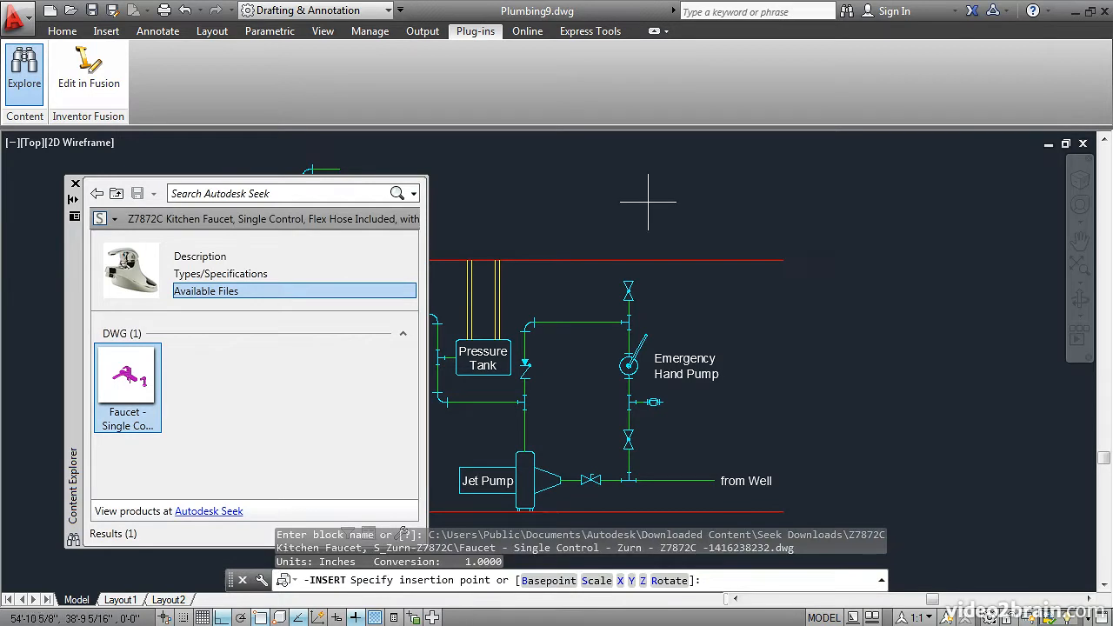
left_click(648, 202)
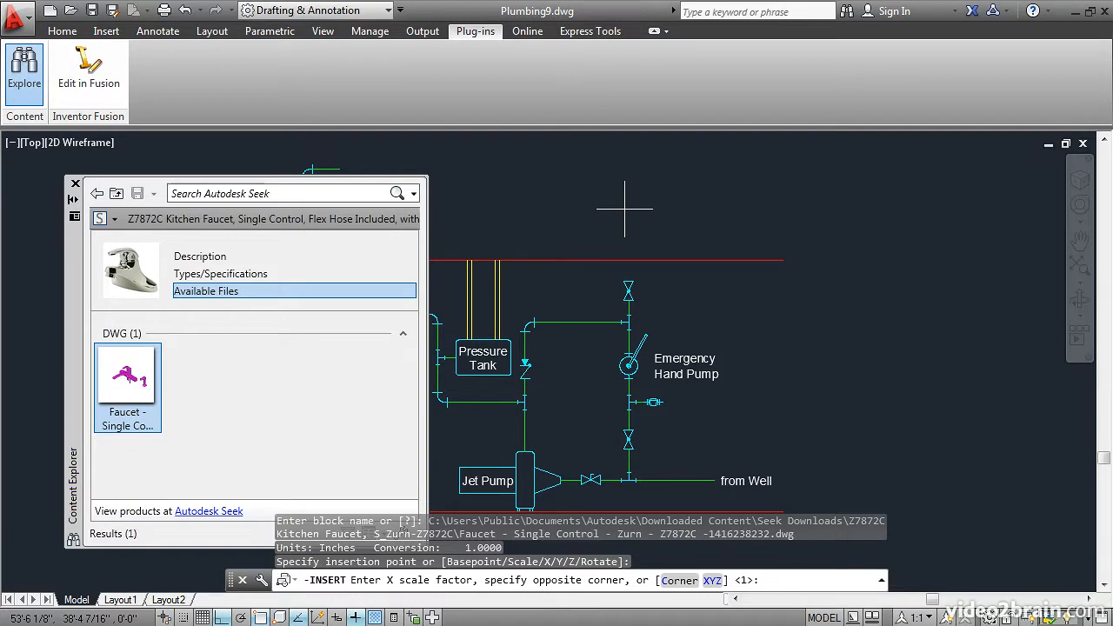
key("Return")
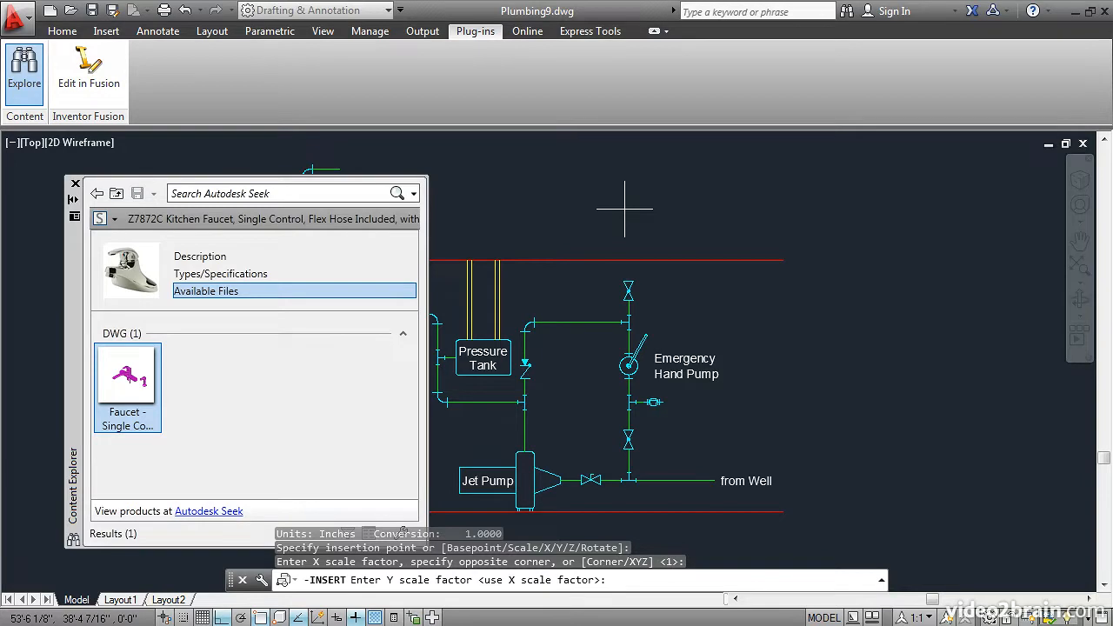
key("Return")
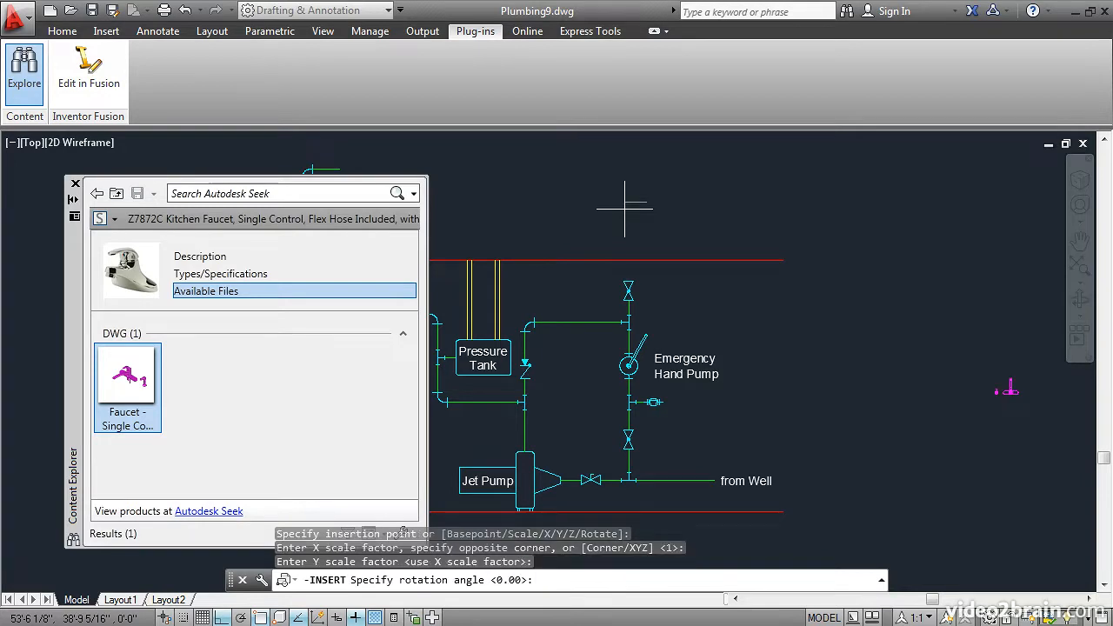
key("Return")
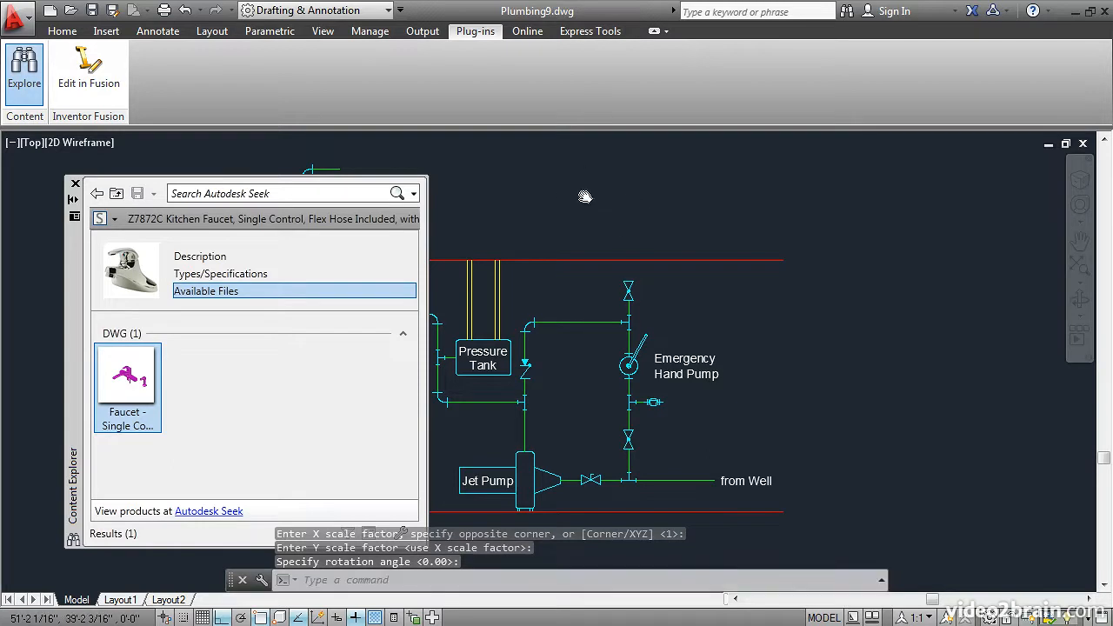
Turn on auto-hide for the Content Explorer palette so the drawing area is clear
middle_click(585, 195)
middle_click(585, 196)
scroll(584, 186, "up", 2)
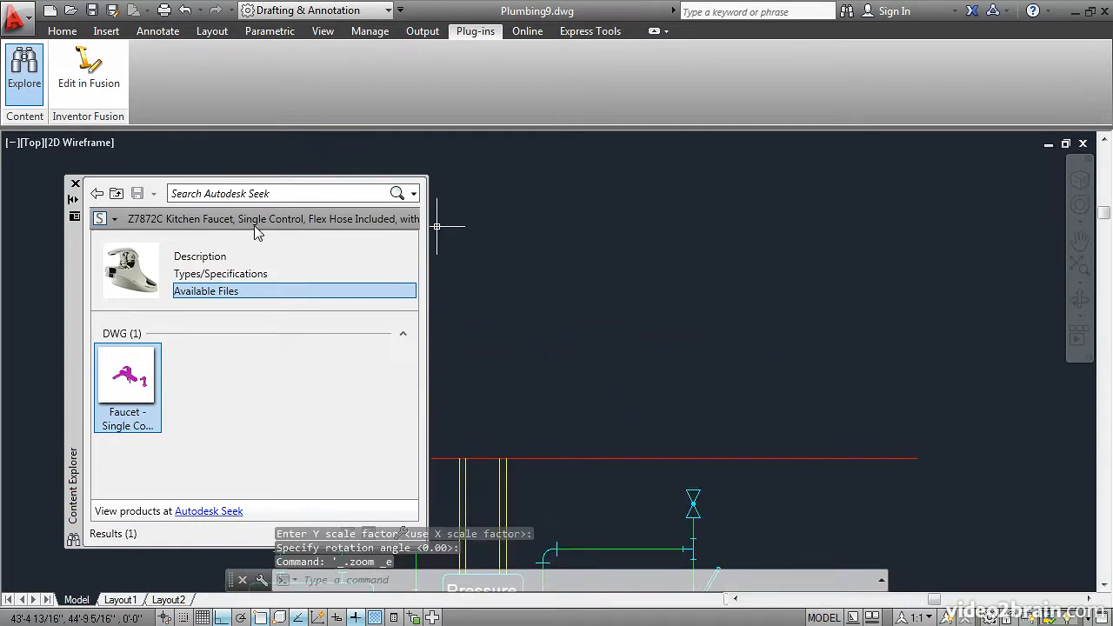
left_click(73, 200)
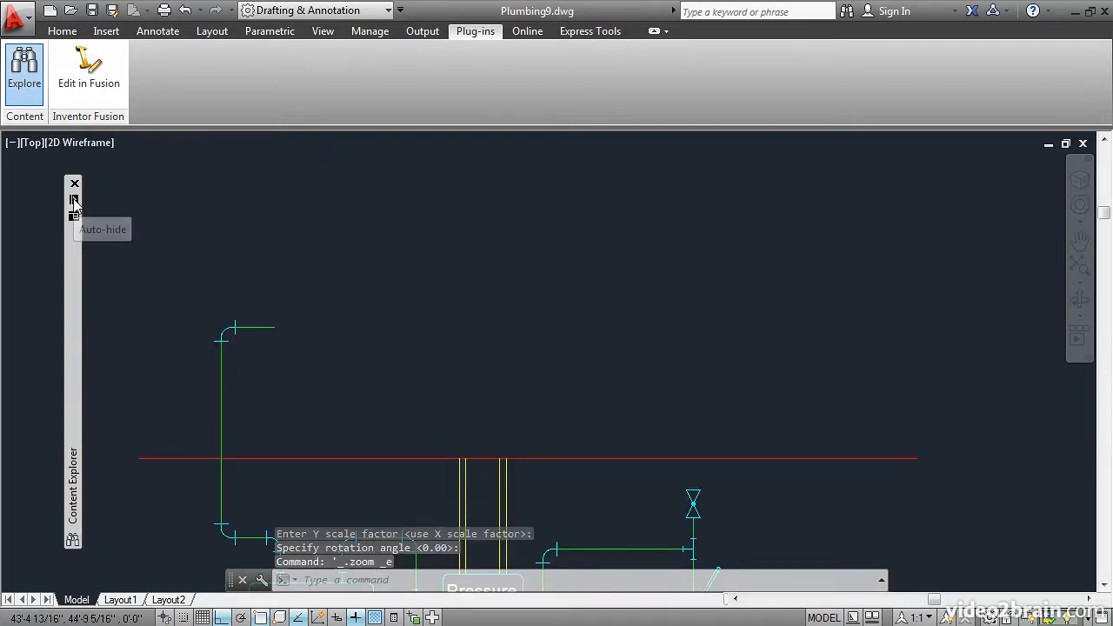
scroll(435, 278, "down", 2)
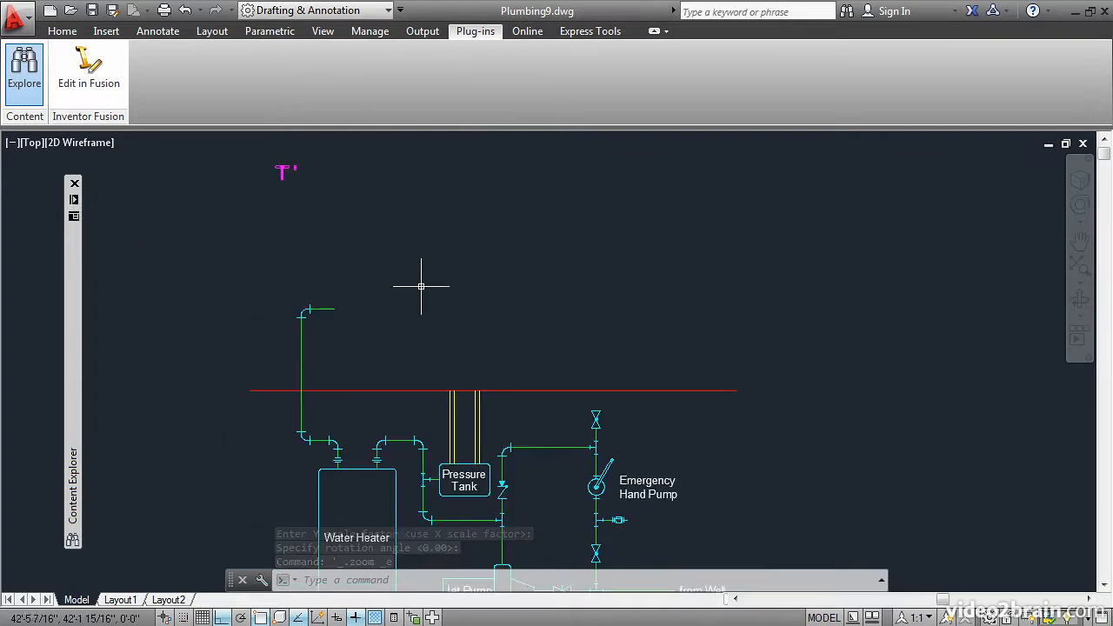
Inspect the inserted faucet up close in a 3D view and undo its insertion
middle_click_drag(245, 171, 385, 263)
scroll(409, 249, "up", 5)
scroll(415, 248, "up", 4)
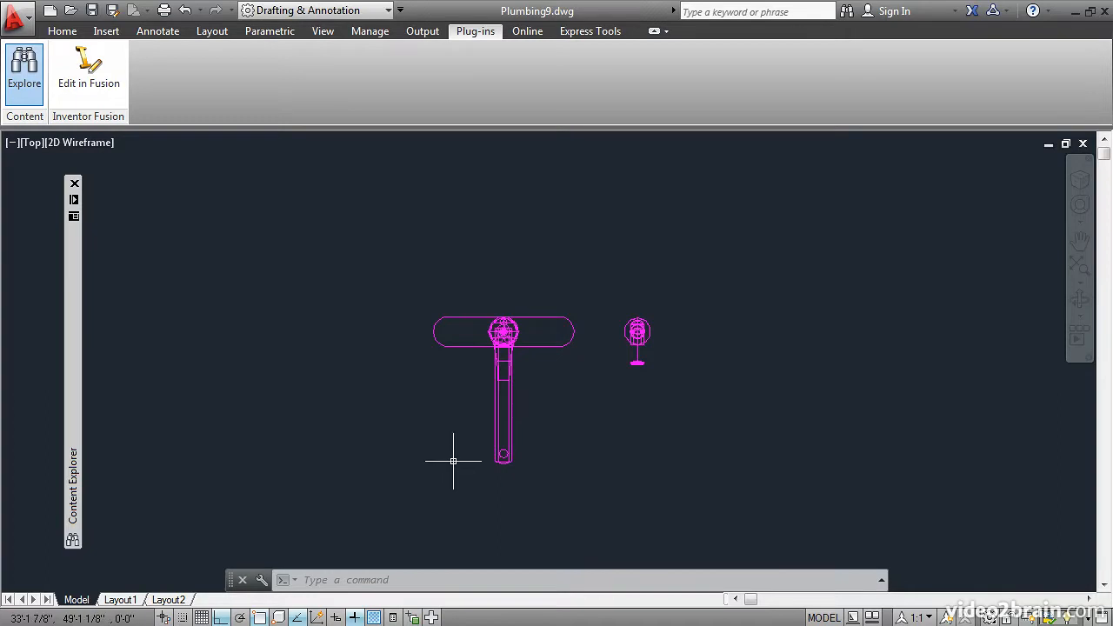
middle_click_drag(454, 478, 327, 370, "shift")
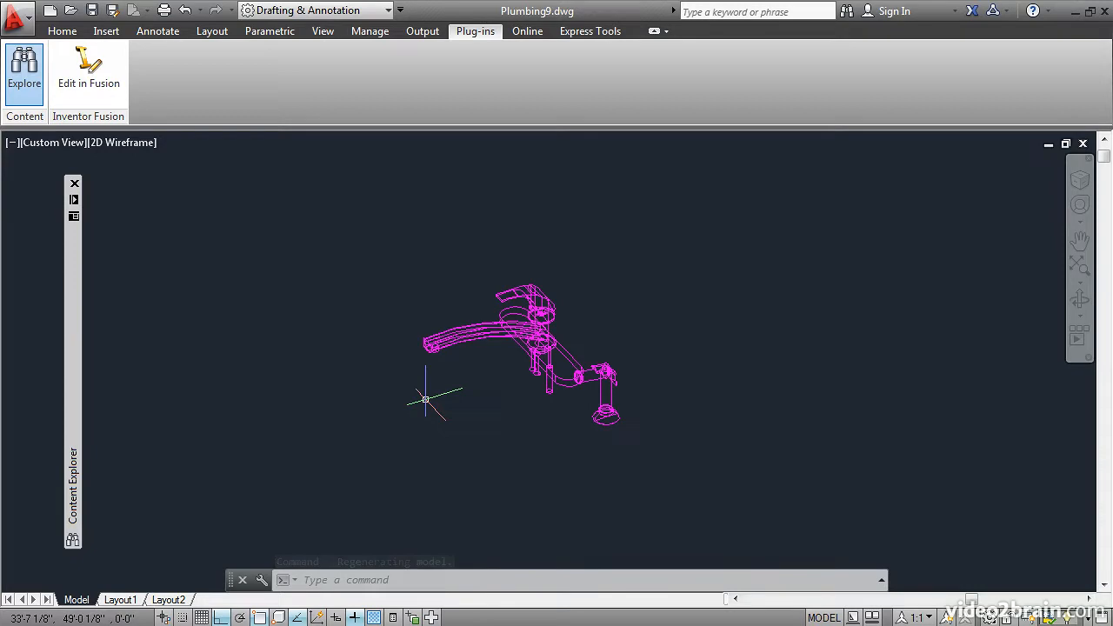
left_click(184, 10)
left_click(184, 11)
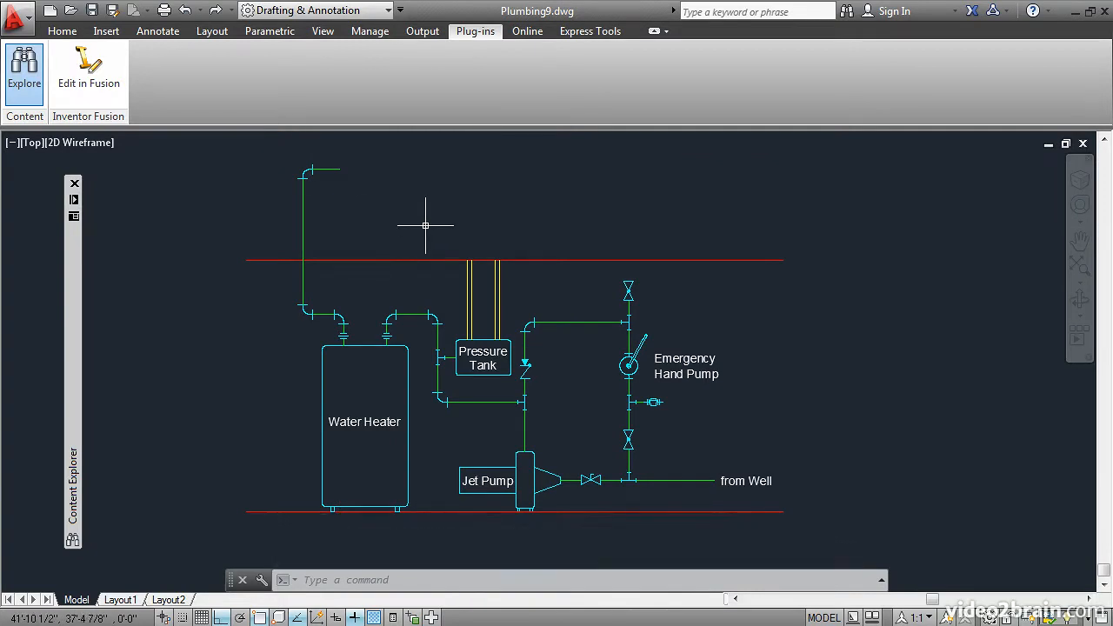
Search Autodesk Seek for "combined tap" and open the Combined Tap - Monobloc - Taphole product
mouse_move(74, 261)
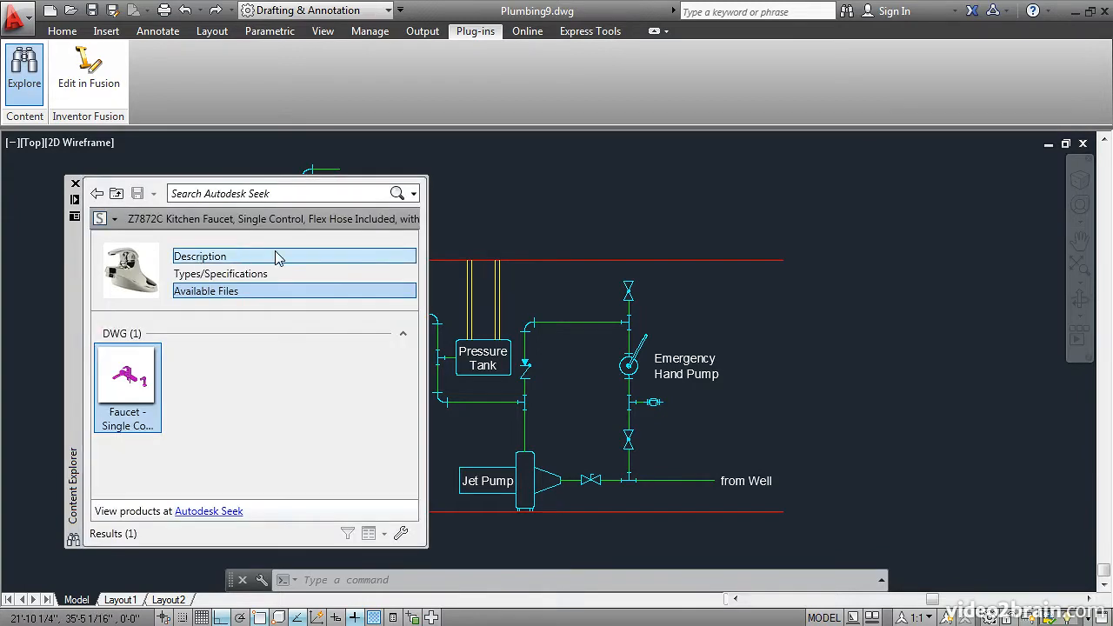
left_click(245, 194)
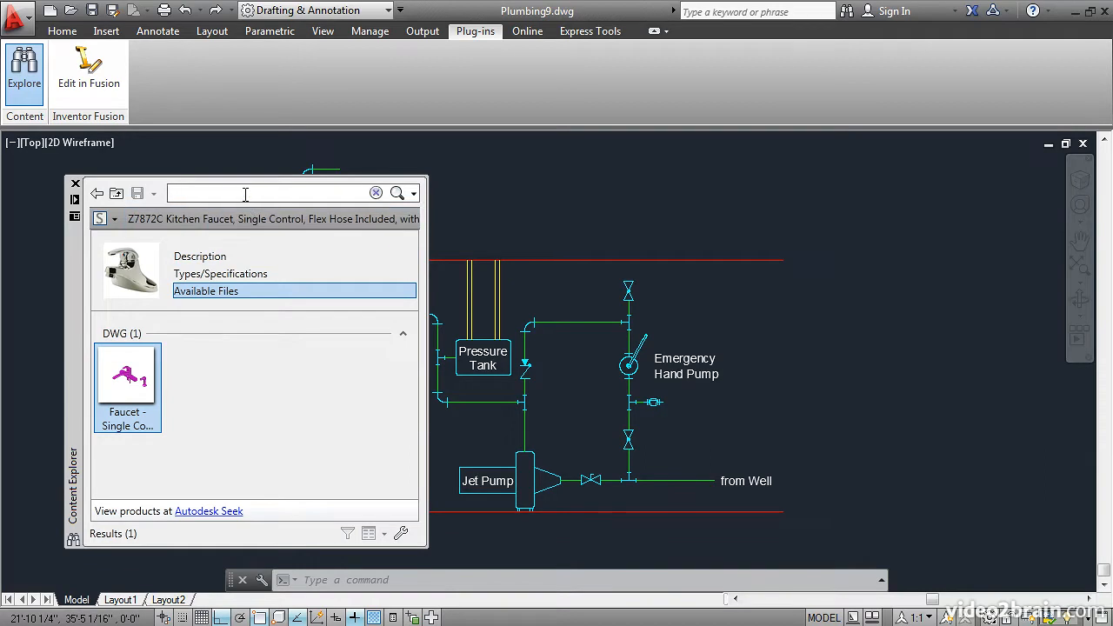
type("combined tap")
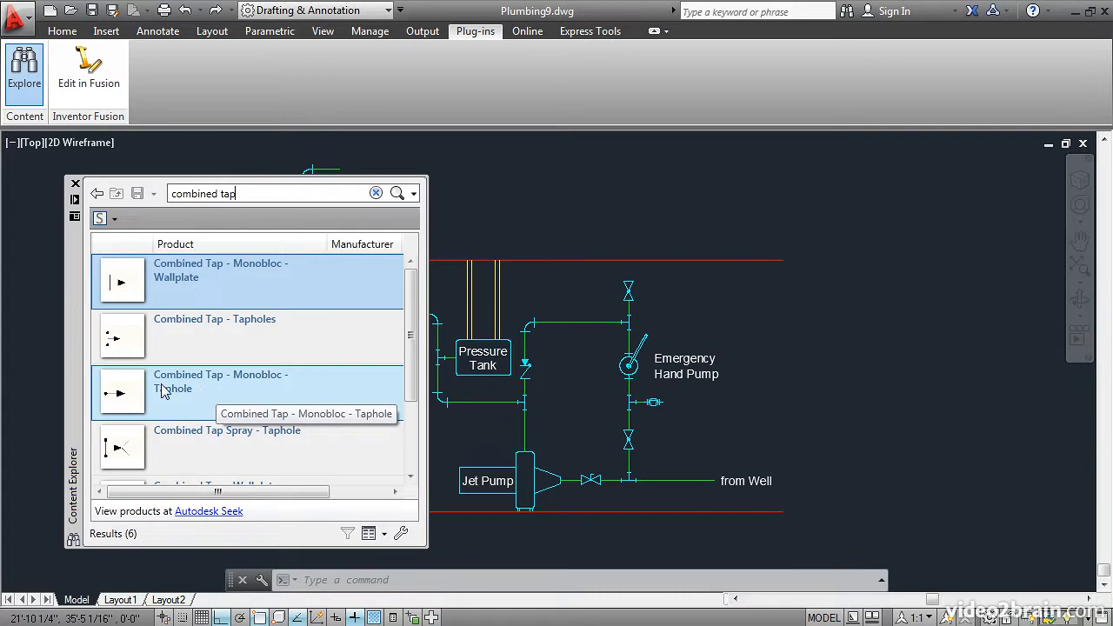
mouse_move(133, 391)
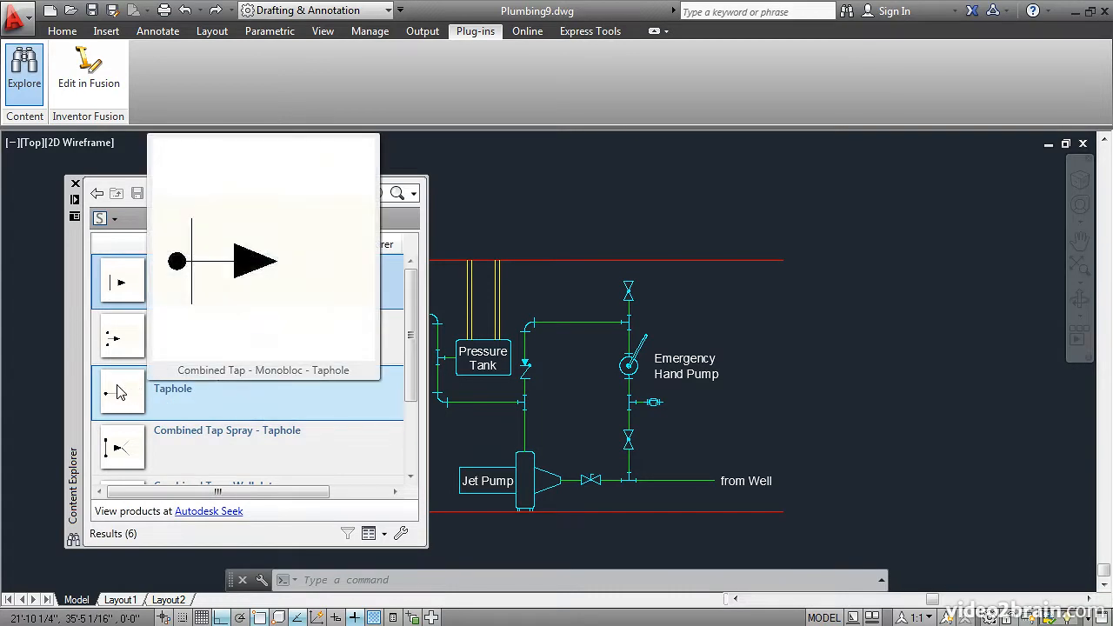
double_click(131, 387)
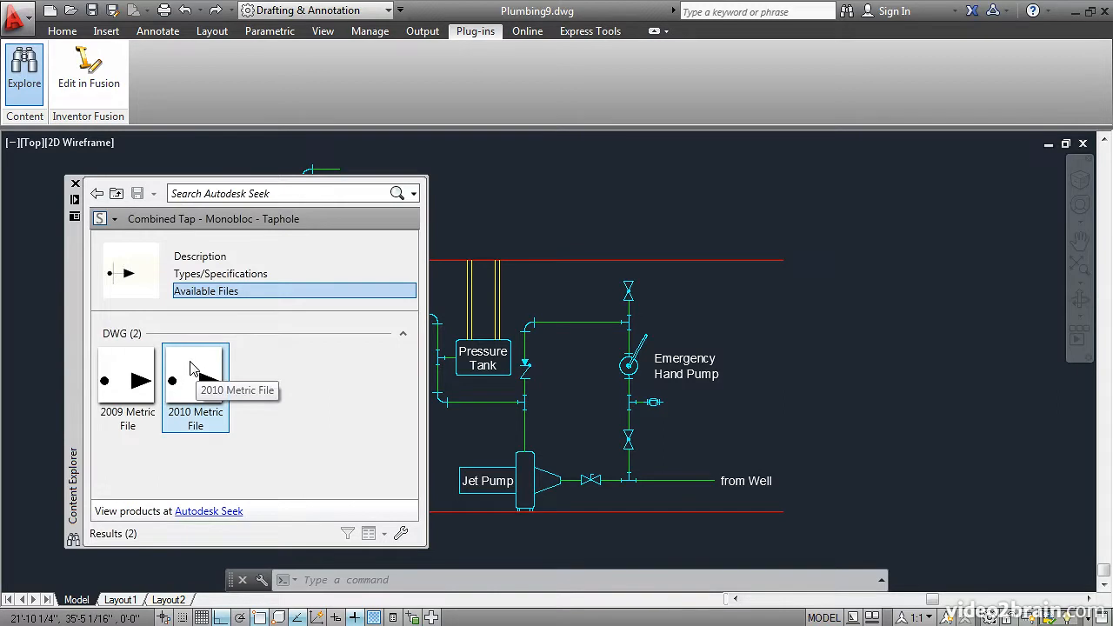
Insert the 2010 Metric File tap at the open end of the upper pipe, with scale factor 0.1 and rotation 0
mouse_move(192, 370)
left_mouse_down()
mouse_move(218, 373)
mouse_move(487, 304)
mouse_move(525, 192)
mouse_move(523, 208)
left_mouse_up()
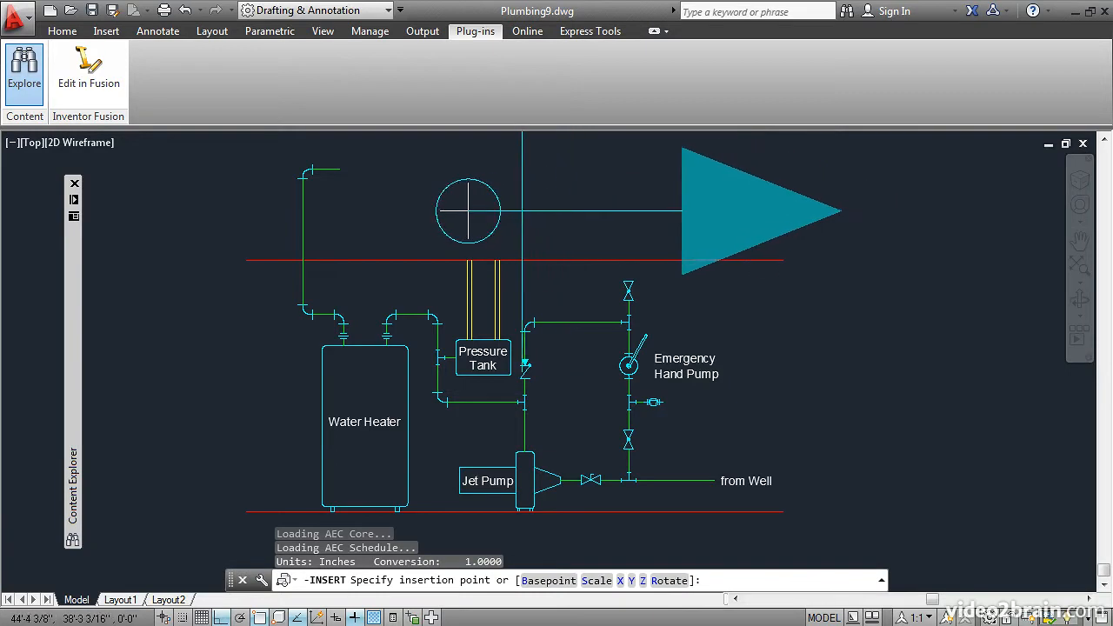
left_click(339, 168)
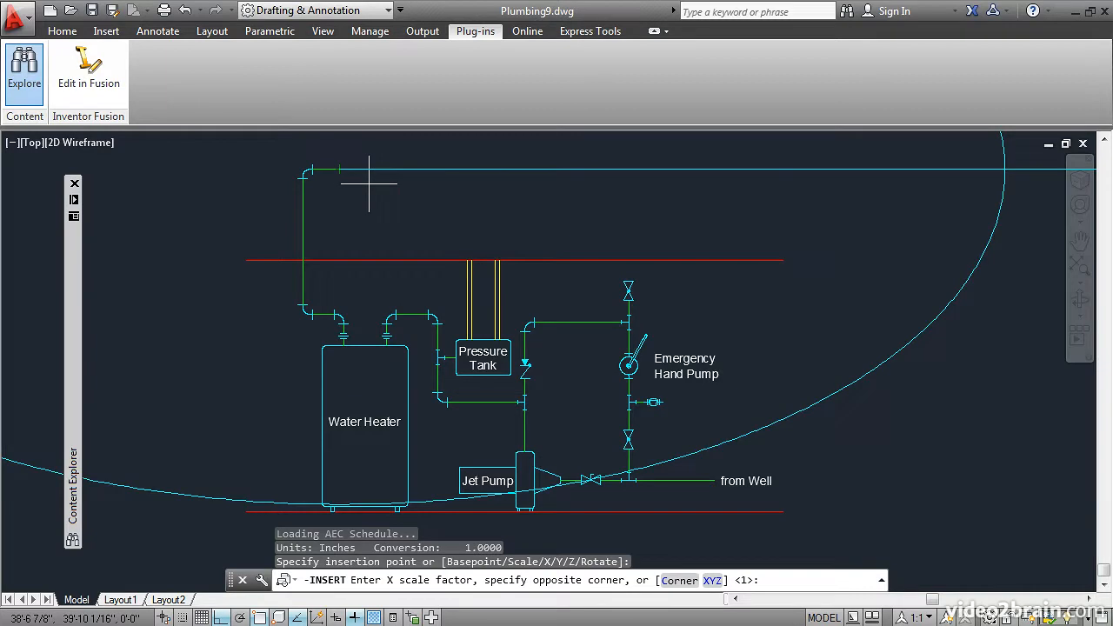
type(".1")
key("Return")
key("Return")
key("Return")
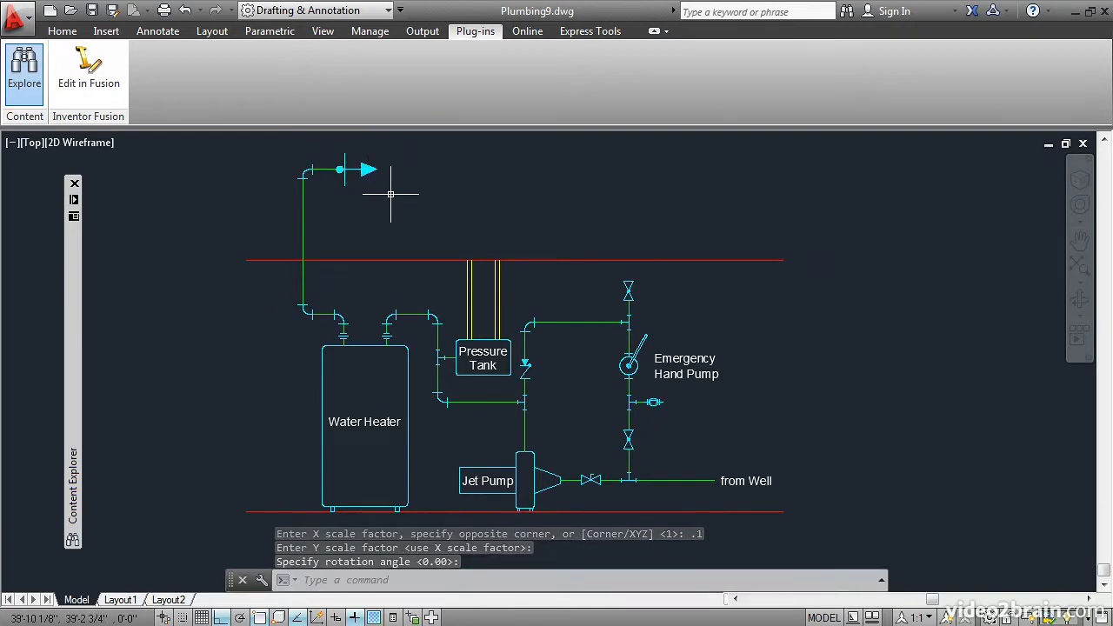
Scale the inserted tap symbol by a factor of 0.5 about the pipe's end point at the symbol's circle
scroll(375, 200, "up", 4)
middle_click_drag(377, 203, 459, 310)
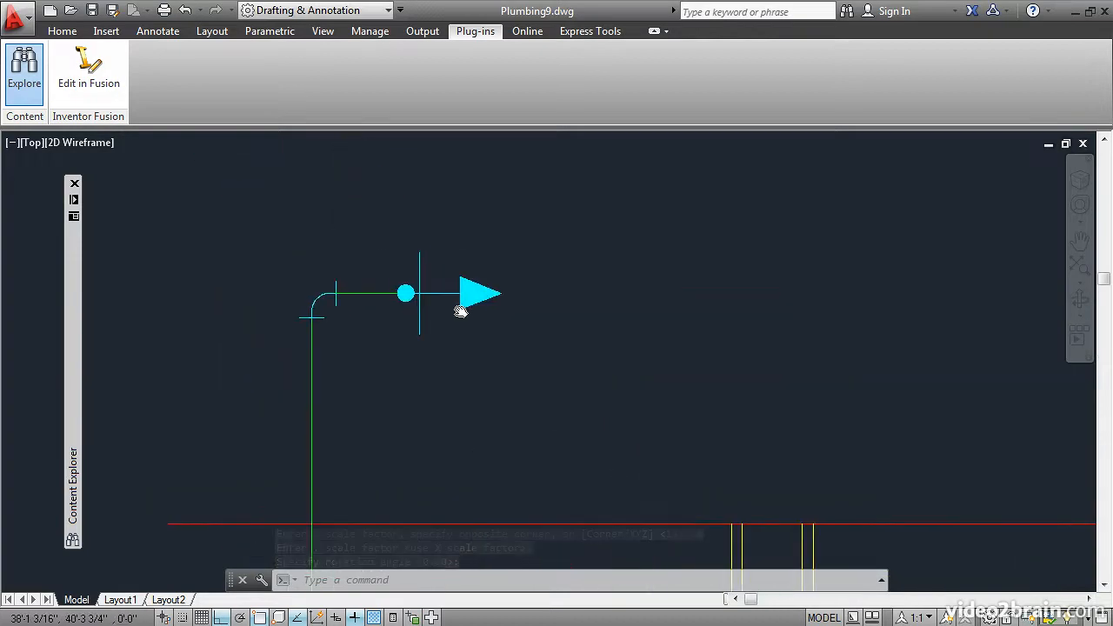
scroll(455, 311, "up", 2)
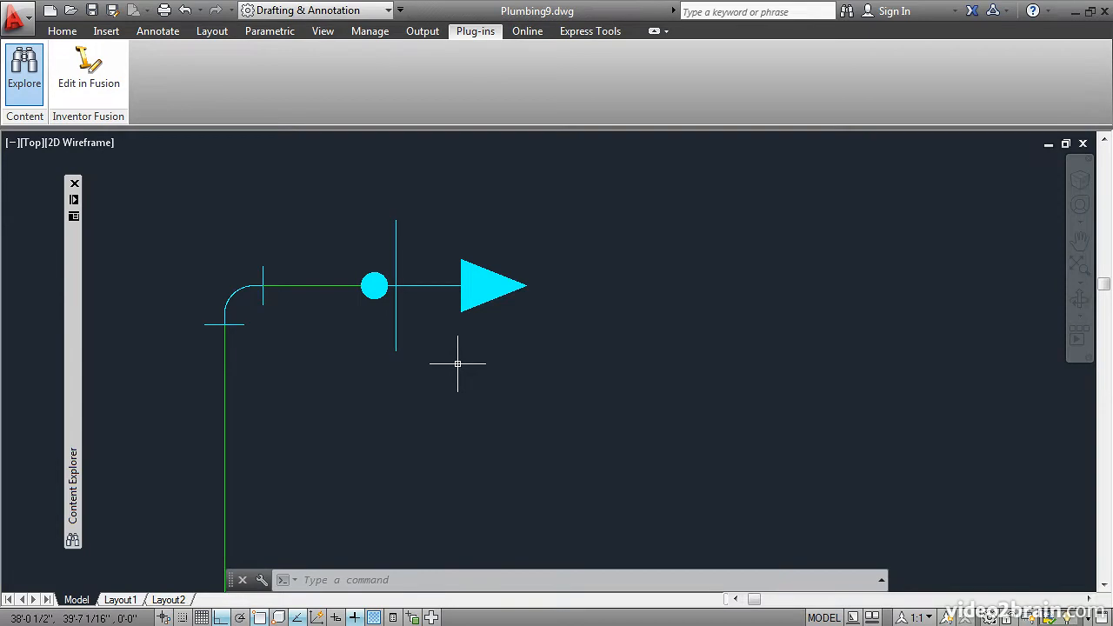
left_click(61, 32)
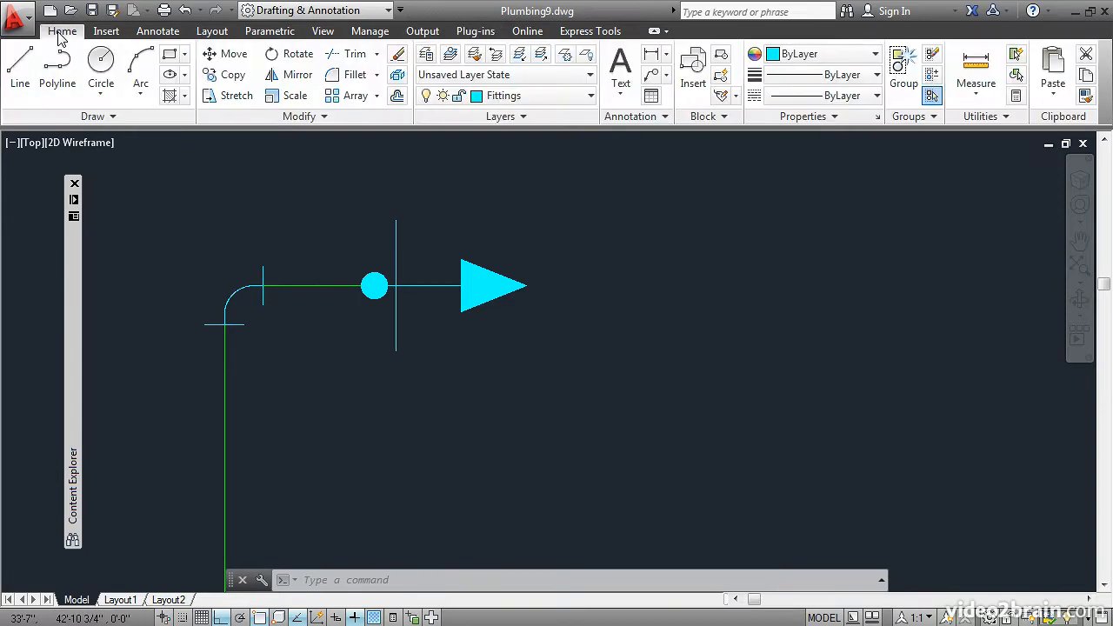
left_click(286, 96)
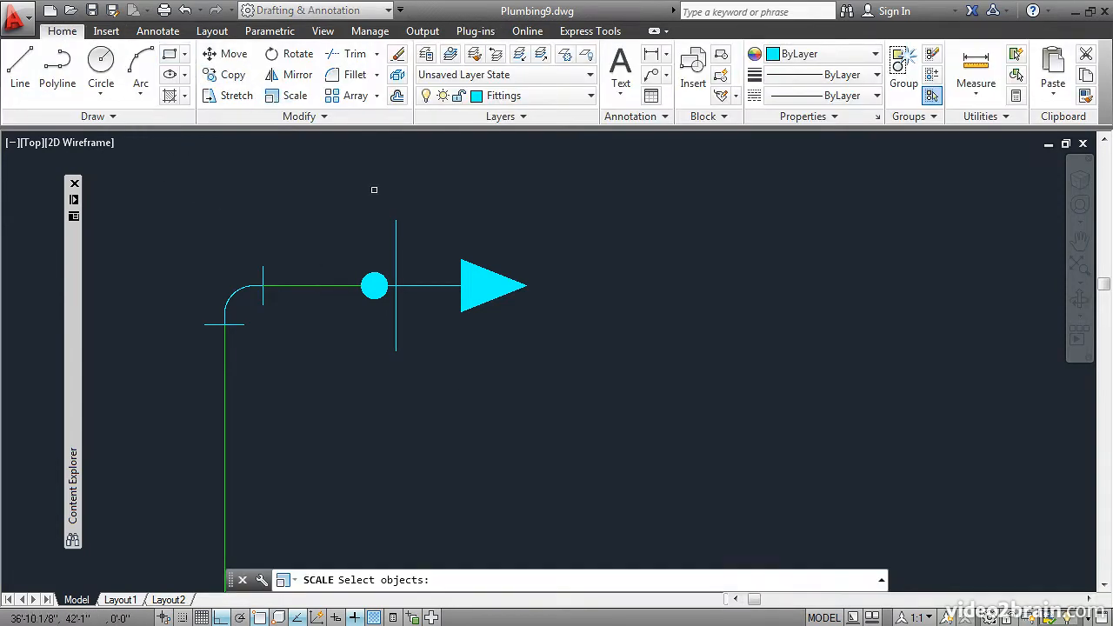
left_click(374, 285)
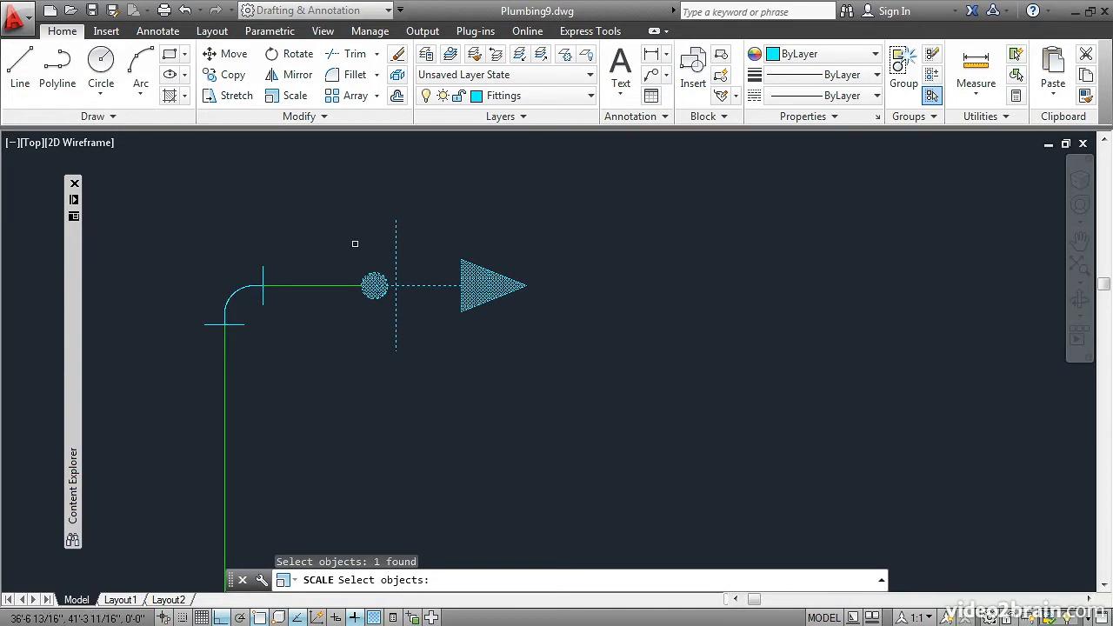
key("Return")
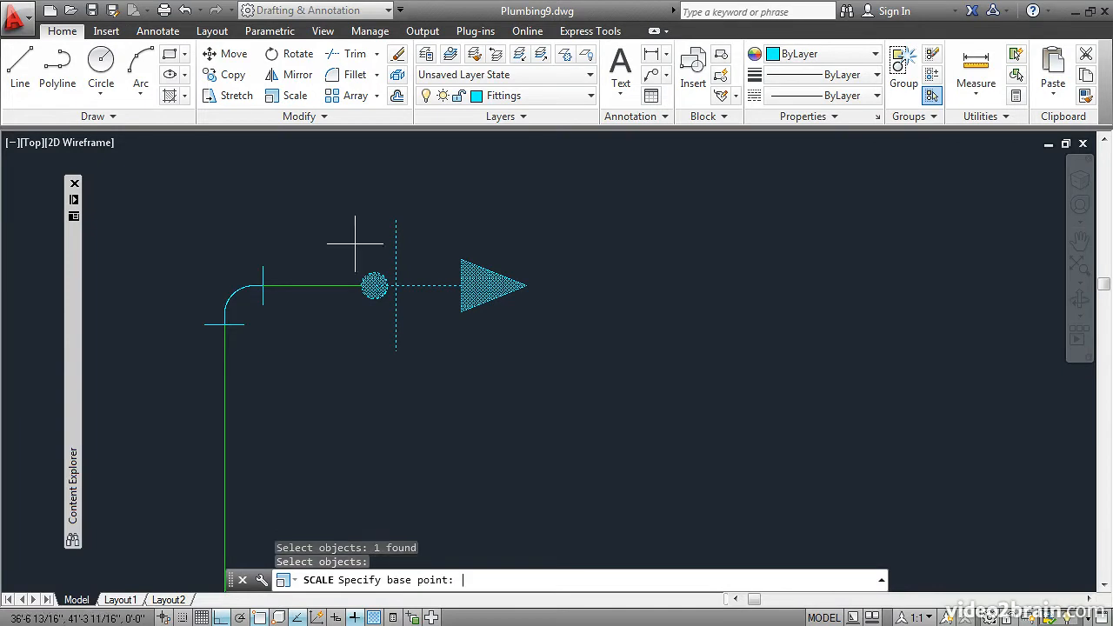
left_click(374, 286)
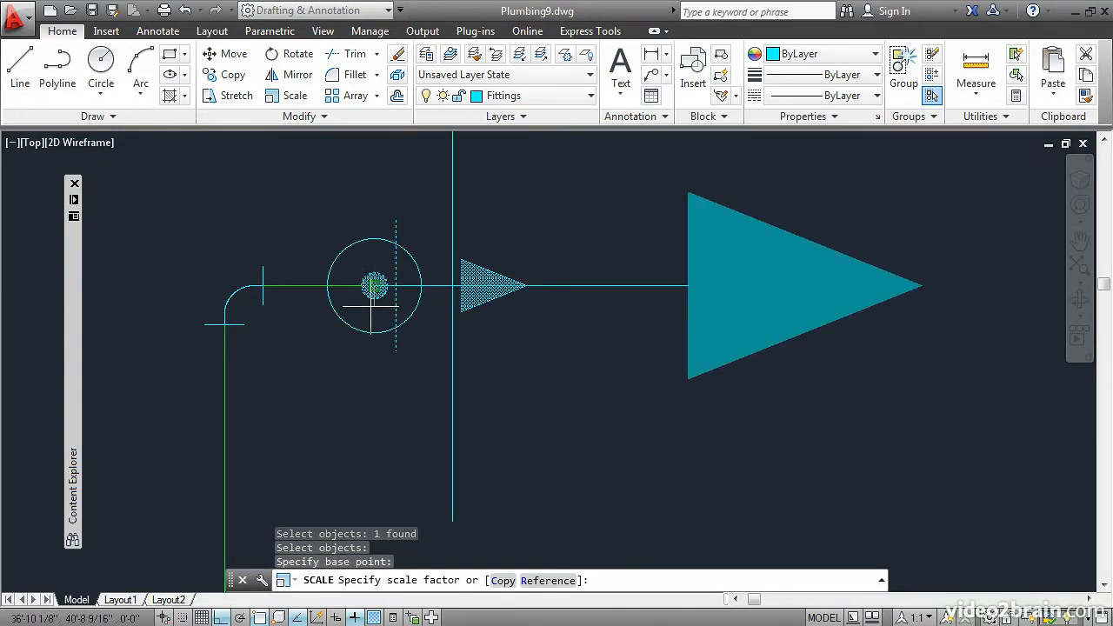
type(".5")
key("Return")
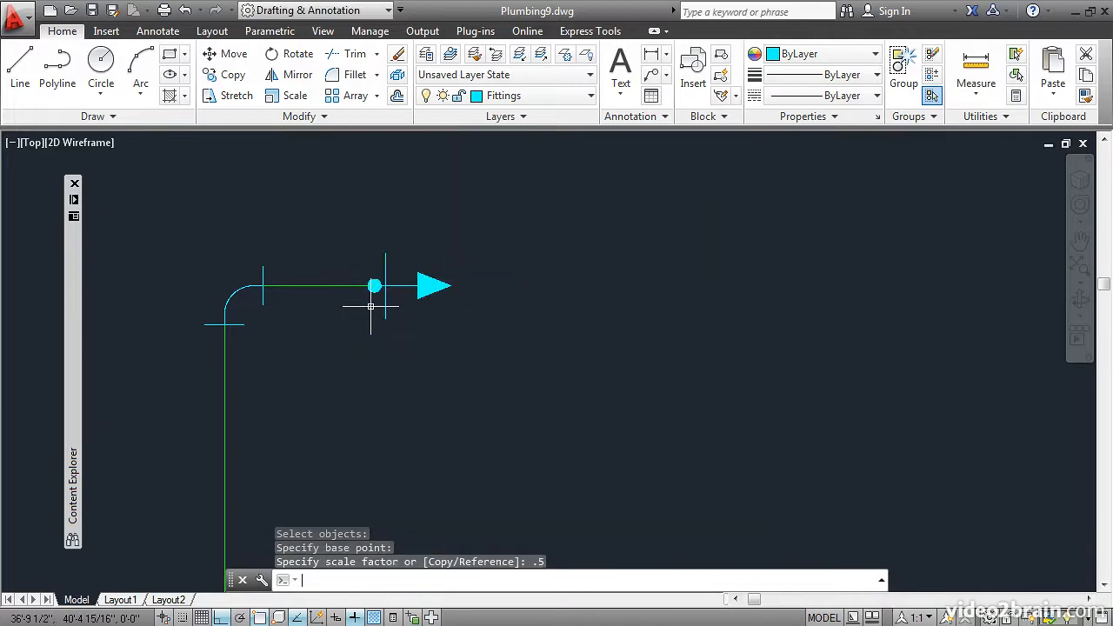